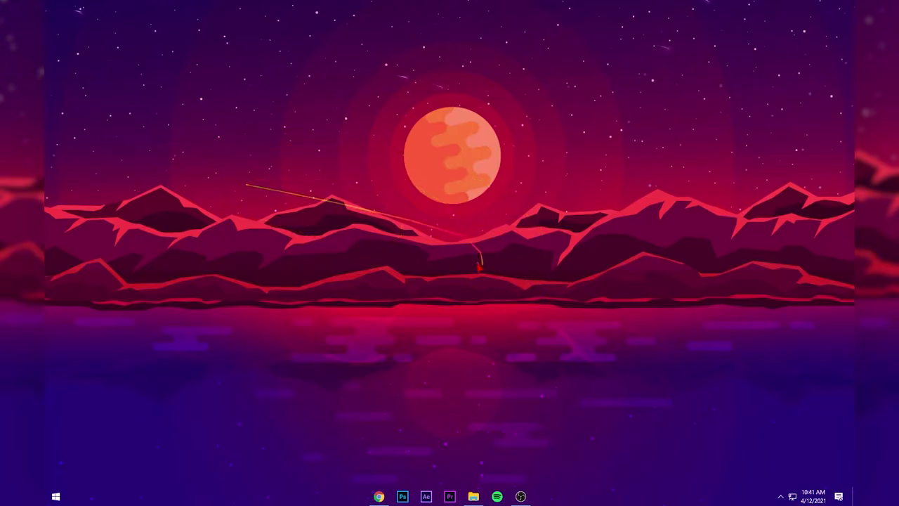
In File Explorer, go up to the Wallpaper Engine folder and select the extracted wallpaperengine folder.
{"action": "left_click", "coordinate": [474, 495]}
{"action": "key", "text": "BackSpace"}
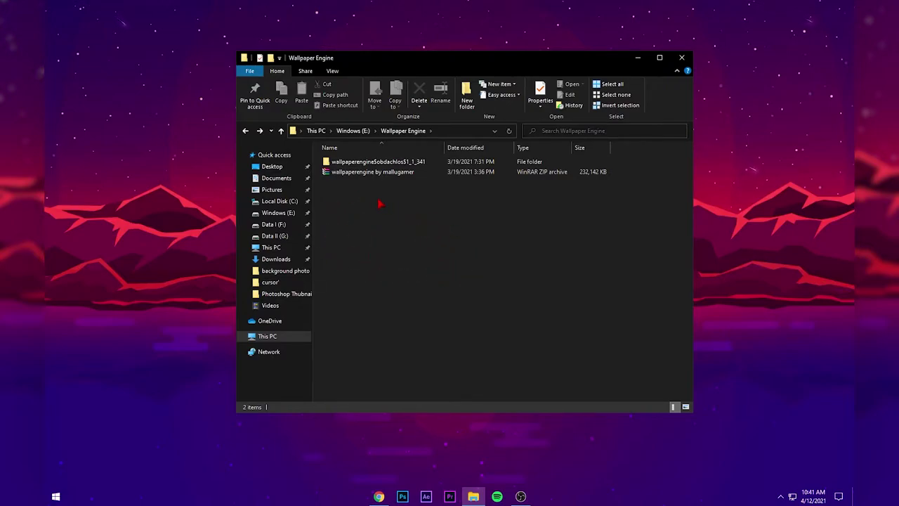
{"action": "left_click", "coordinate": [390, 173]}
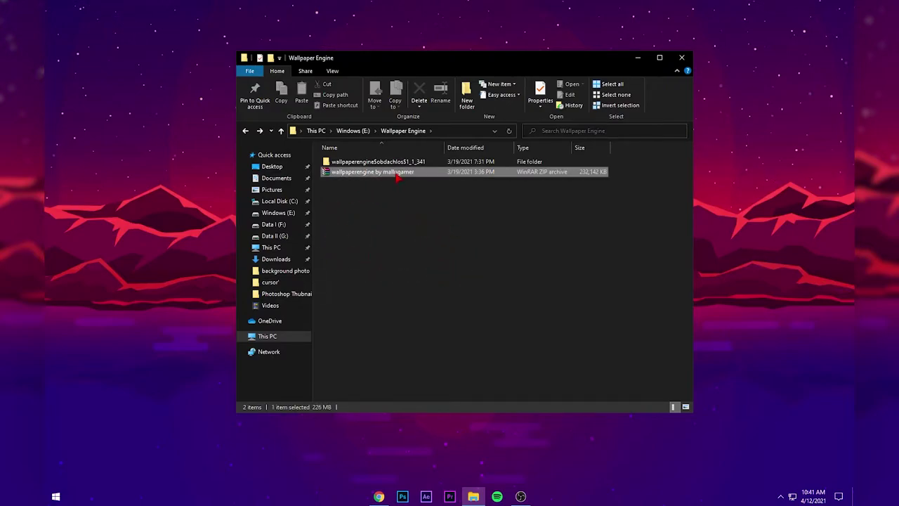
{"action": "left_click", "coordinate": [380, 191]}
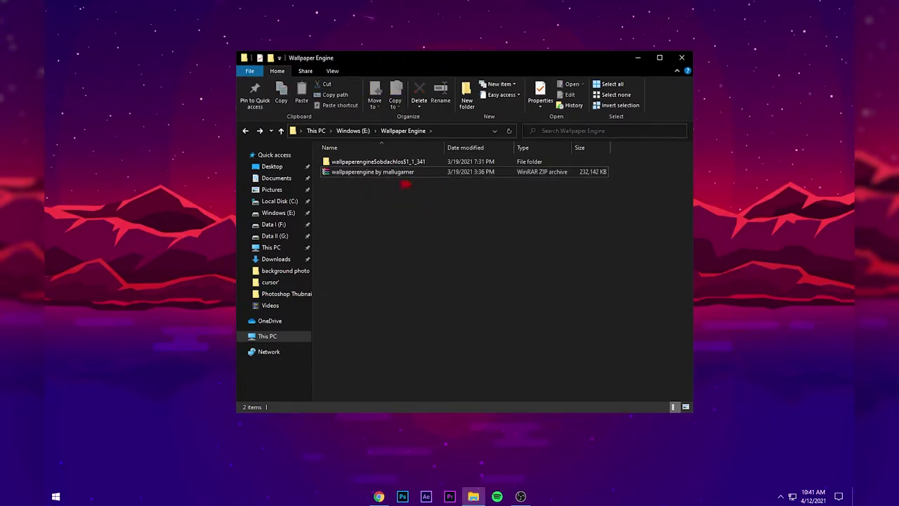
{"action": "key", "text": "Up"}
{"action": "left_click", "coordinate": [447, 197]}
{"action": "key", "text": "Up"}
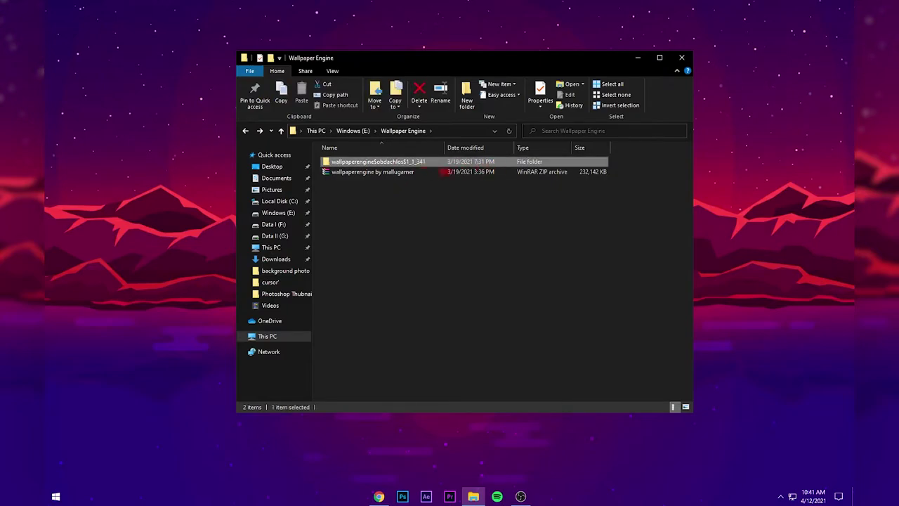
Open the extracted wallpaperengine folder, run its launcher, and minimize File Explorer.
{"action": "double_click", "coordinate": [455, 163]}
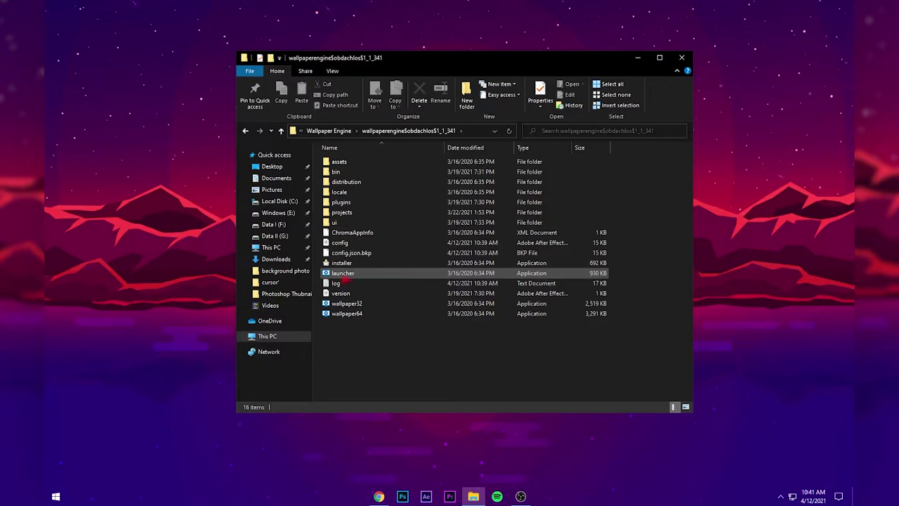
{"action": "left_click", "coordinate": [356, 276]}
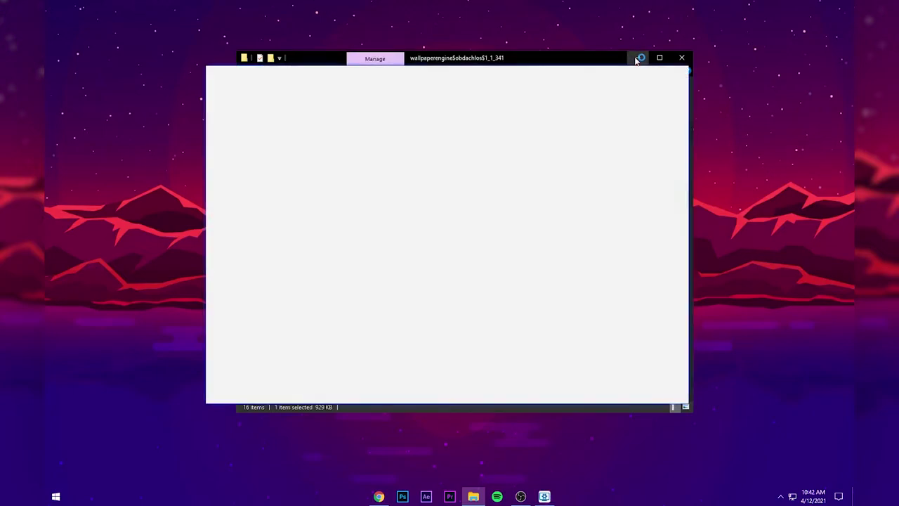
{"action": "left_click", "coordinate": [638, 58]}
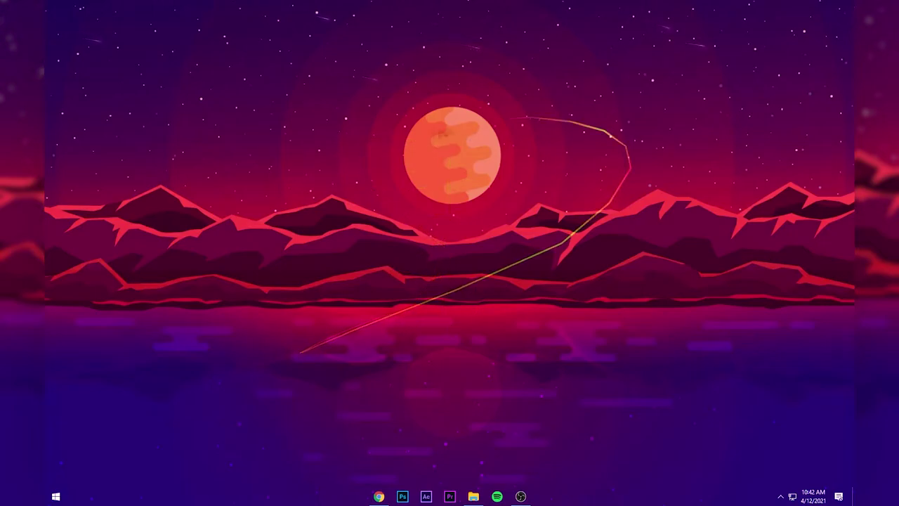
Open Wallpaper Engine's Browse Wallpapers window from the system tray, then minimize it.
{"action": "left_click", "coordinate": [781, 496]}
{"action": "left_click", "coordinate": [790, 457]}
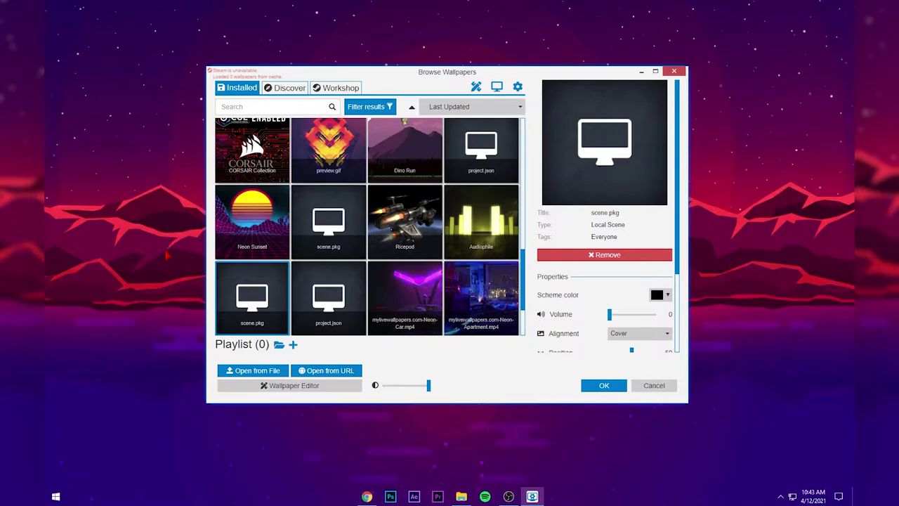
{"action": "left_click", "coordinate": [641, 72]}
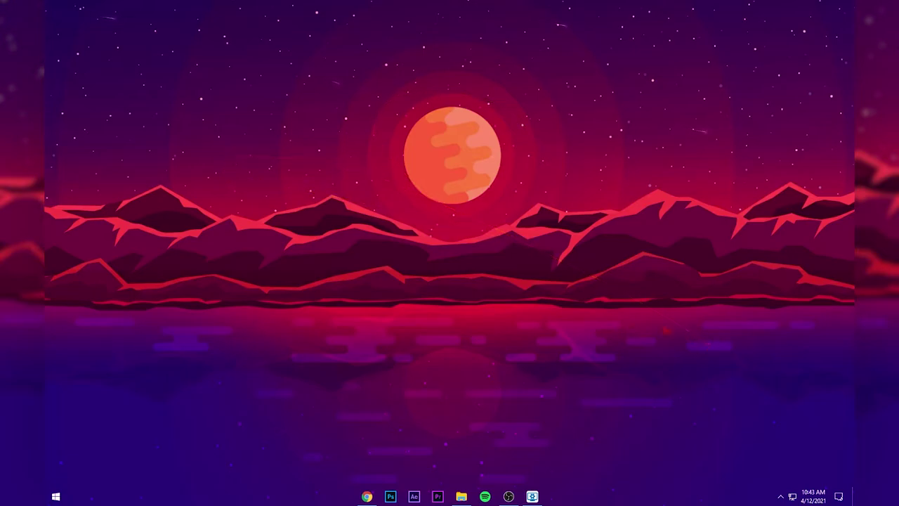
Reopen Browse Wallpapers, try the Discover tab, dismiss the Steam Error, and minimize the window.
{"action": "left_click", "coordinate": [532, 497]}
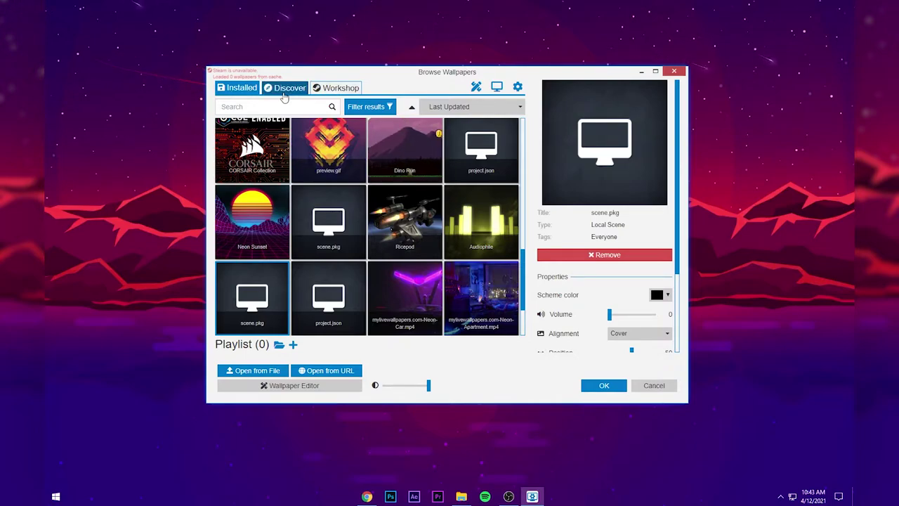
{"action": "left_click", "coordinate": [285, 95]}
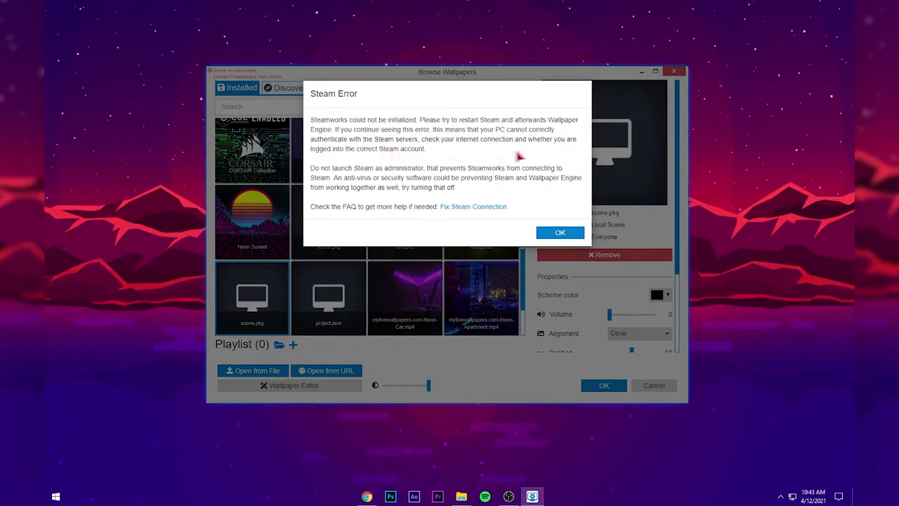
{"action": "left_click", "coordinate": [560, 233]}
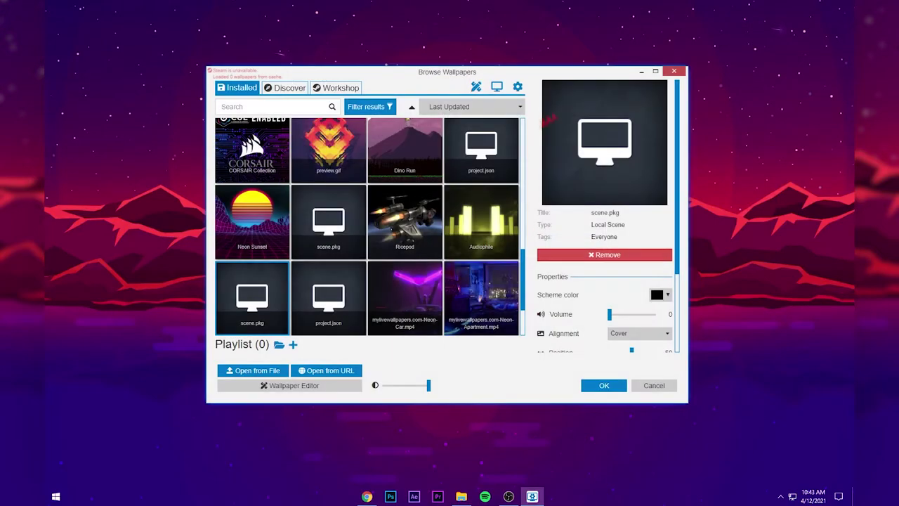
{"action": "left_click", "coordinate": [642, 72]}
Bring up Chrome on the Red Sunset Workshop page and close the downloads bar.
{"action": "left_click", "coordinate": [366, 496]}
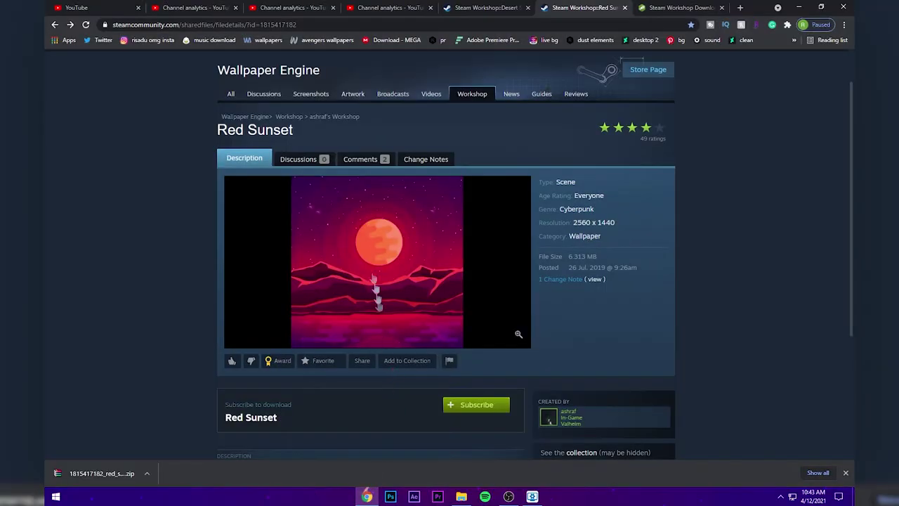
{"action": "left_click", "coordinate": [845, 473]}
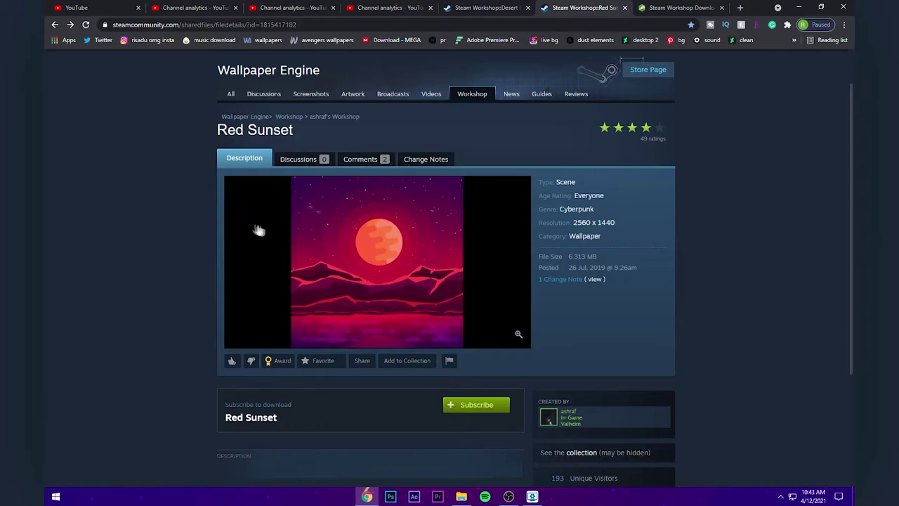
{"action": "scroll", "coordinate": [252, 227], "scroll_direction": "down", "scroll_amount": 3}
{"action": "scroll", "coordinate": [273, 232], "scroll_direction": "up", "scroll_amount": 2}
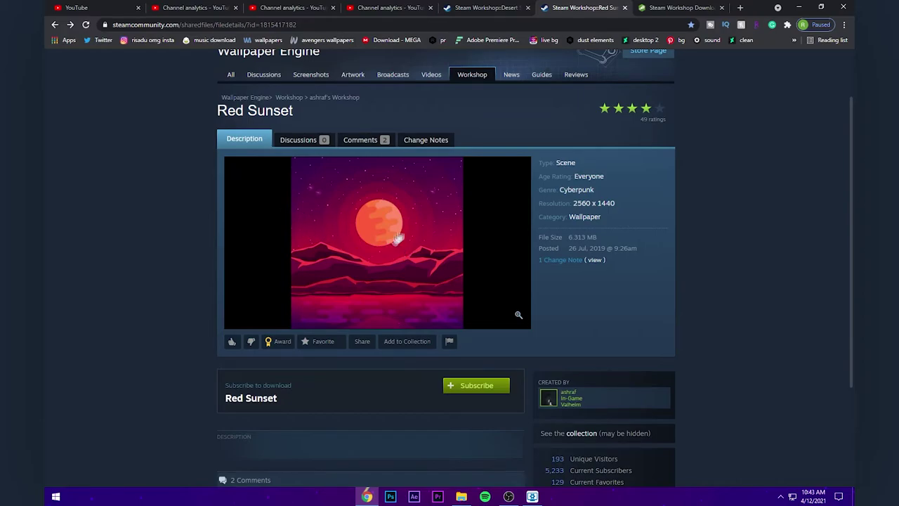
Switch between the Steam Workshop Downloader and Red Sunset tabs, ending on Red Sunset's address.
{"action": "left_click", "coordinate": [660, 9]}
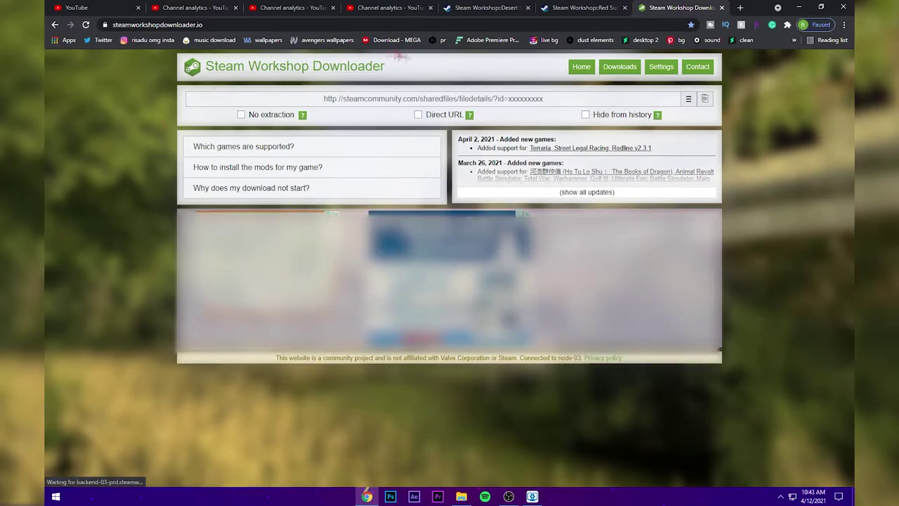
{"action": "left_click", "coordinate": [567, 8]}
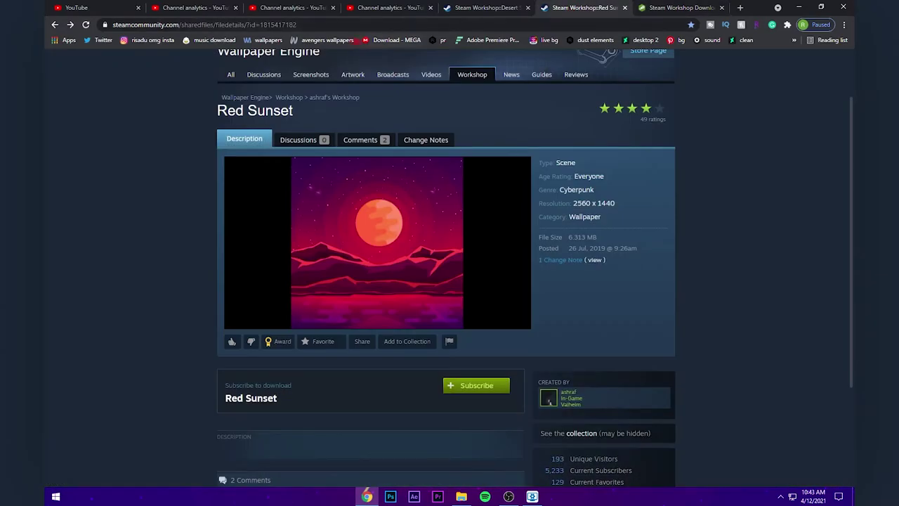
{"action": "left_click", "coordinate": [683, 8]}
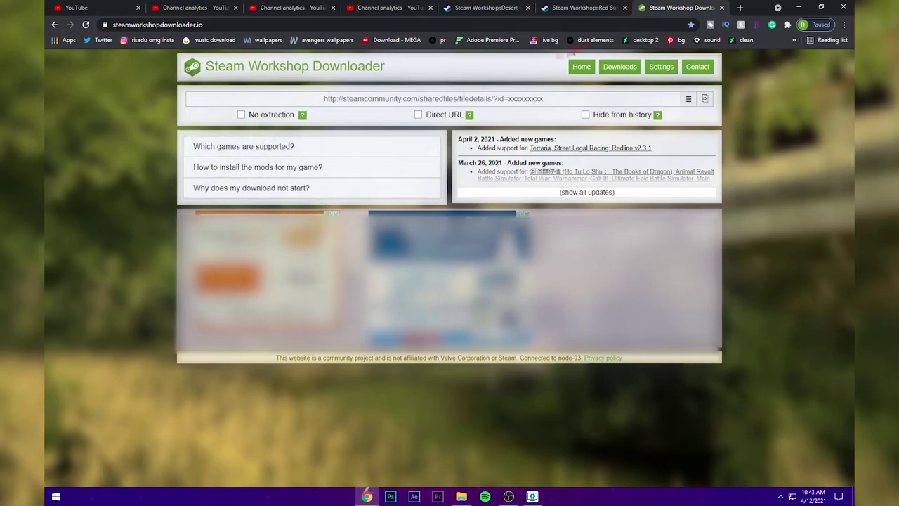
{"action": "left_click", "coordinate": [594, 8]}
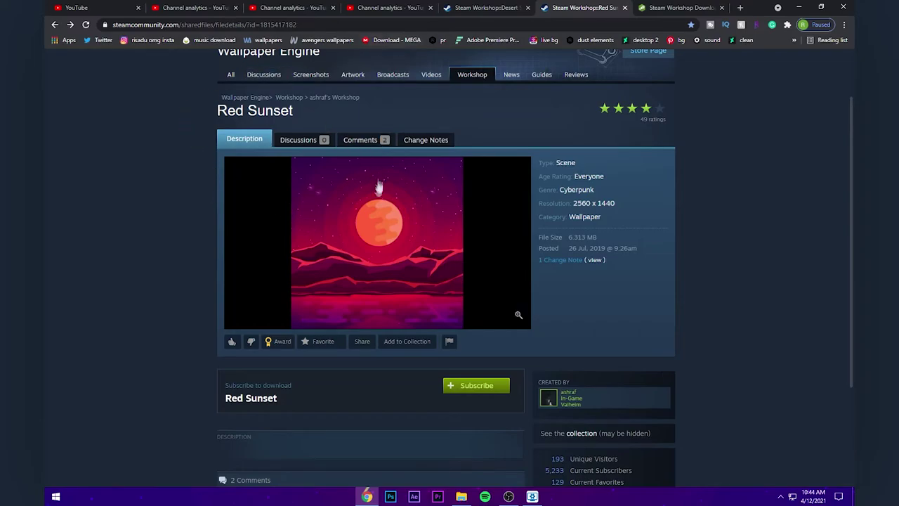
{"action": "left_click", "coordinate": [220, 26]}
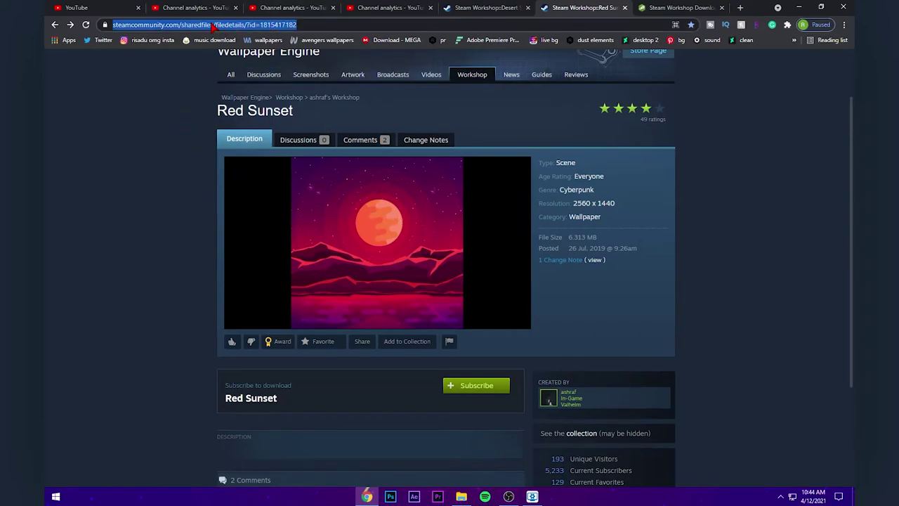
Copy the Red Sunset page URL into Steam Workshop Downloader's URL field.
{"action": "right_click", "coordinate": [213, 27]}
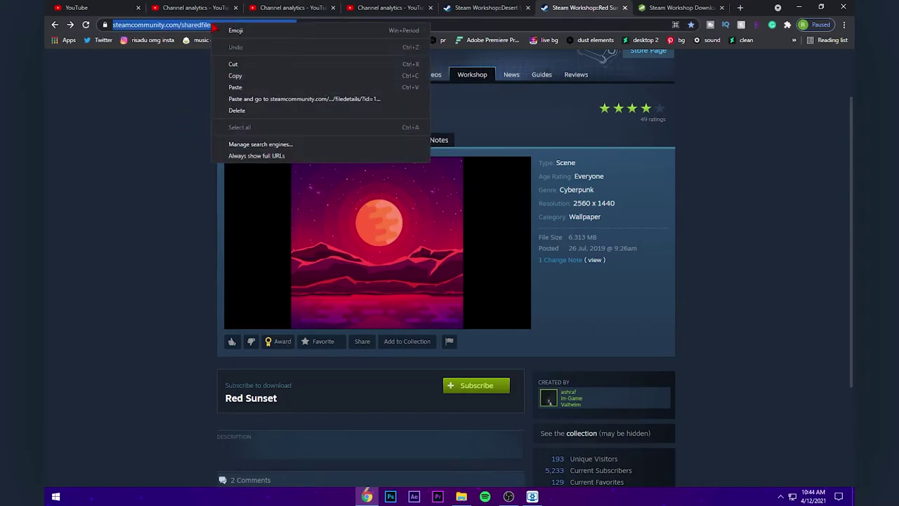
{"action": "left_click", "coordinate": [239, 76]}
{"action": "left_click", "coordinate": [671, 7]}
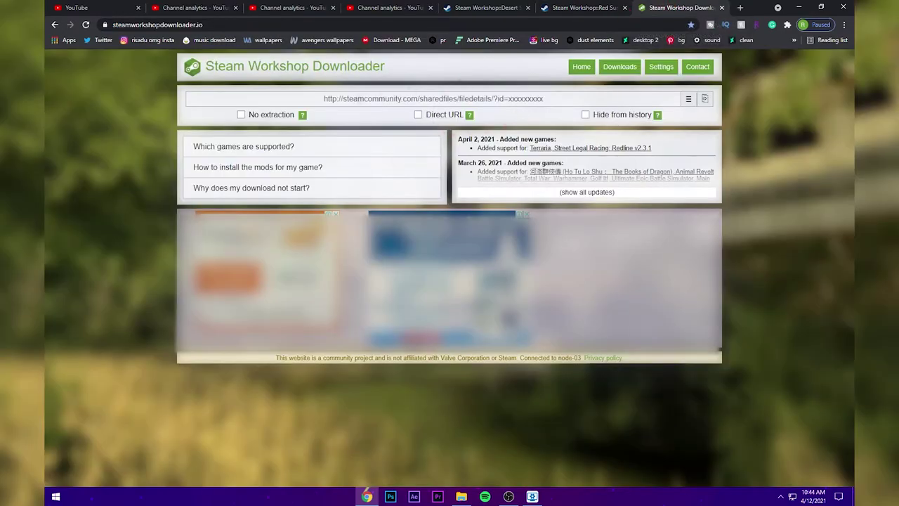
{"action": "right_click", "coordinate": [411, 99]}
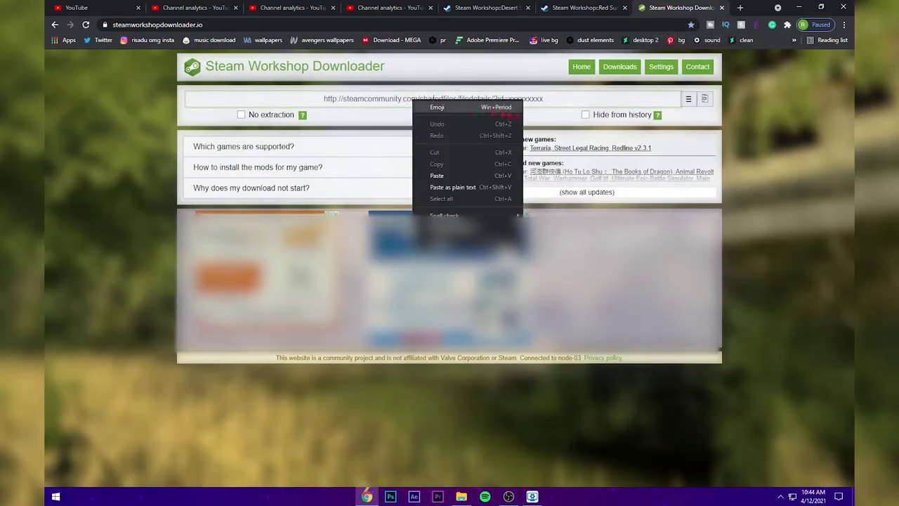
{"action": "left_click", "coordinate": [441, 176]}
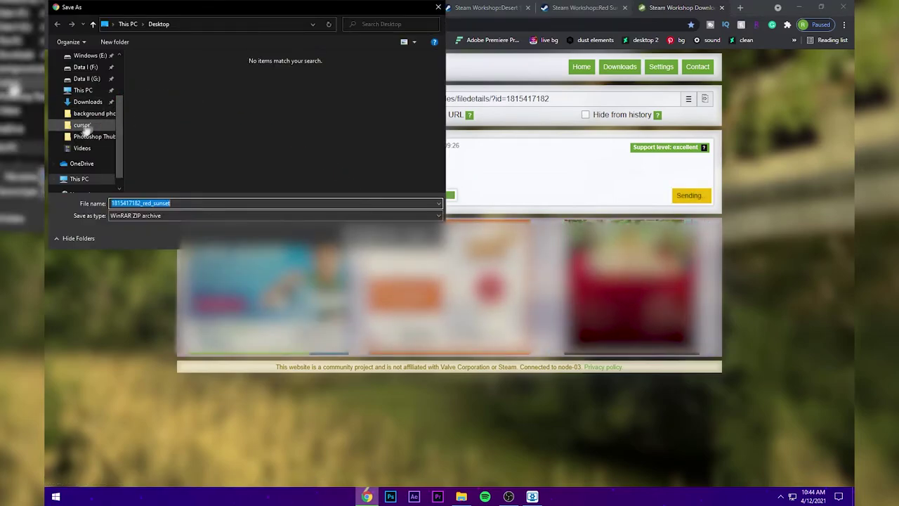
{"action": "scroll", "coordinate": [81, 121], "scroll_direction": "up", "scroll_amount": 2}
{"action": "scroll", "coordinate": [81, 121], "scroll_direction": "down", "scroll_amount": 2}
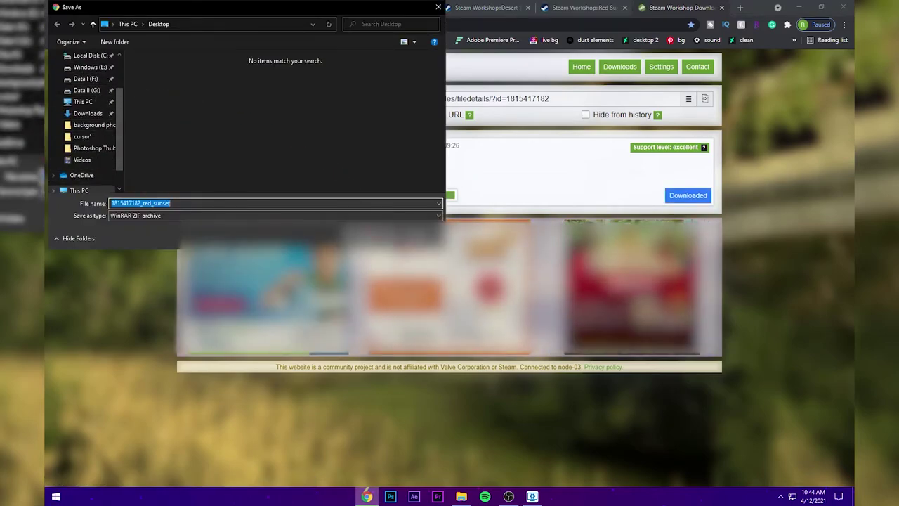
{"action": "key", "text": "Return"}
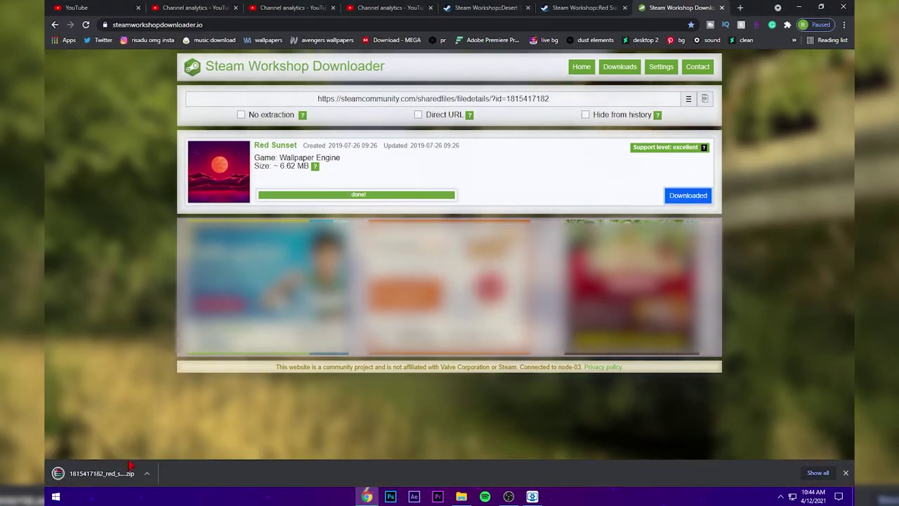
{"action": "left_click", "coordinate": [367, 496]}
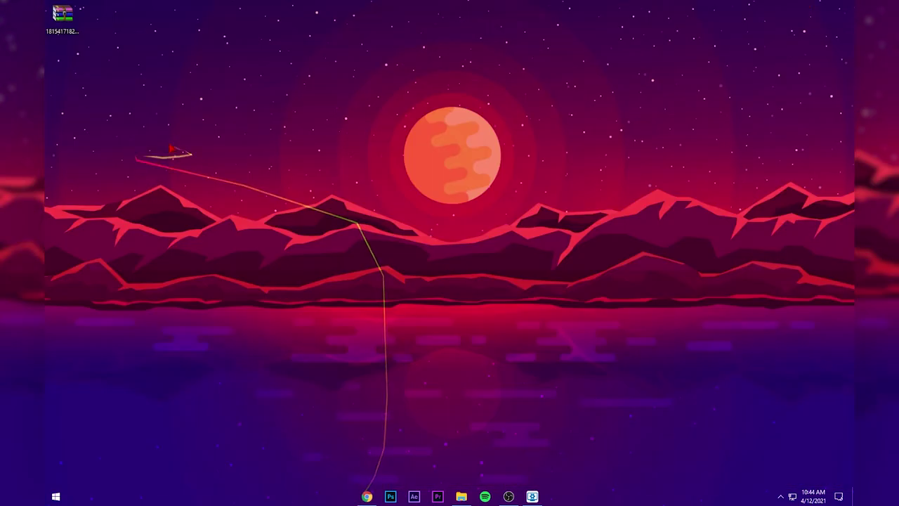
Extract the Red Sunset ZIP to the desktop center, then reopen Wallpaper Engine's wallpaper browser.
{"action": "left_click_drag", "start_coordinate": [63, 19], "coordinate": [432, 172]}
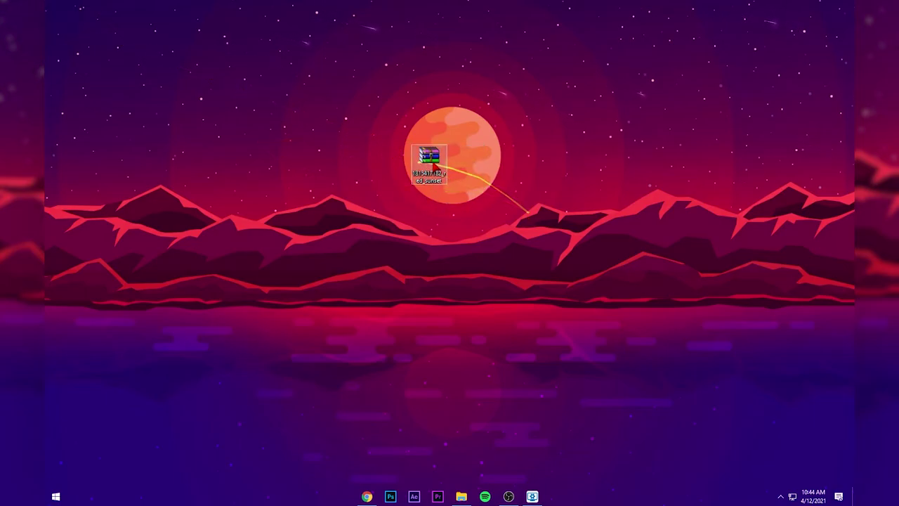
{"action": "right_click", "coordinate": [433, 162]}
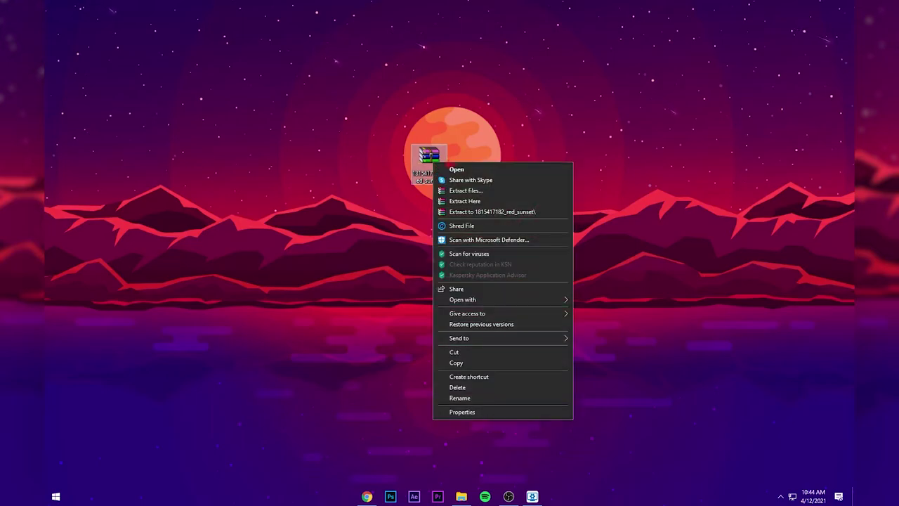
{"action": "left_click", "coordinate": [474, 201]}
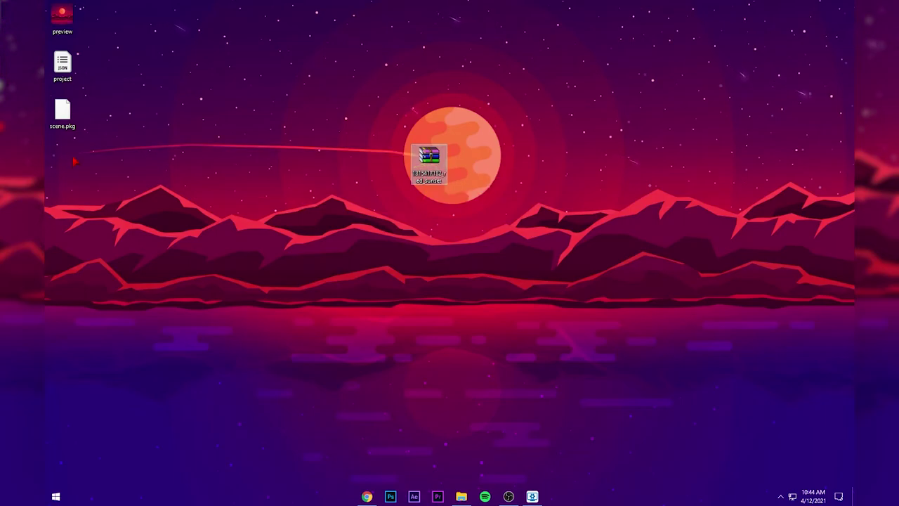
{"action": "left_click", "coordinate": [533, 495]}
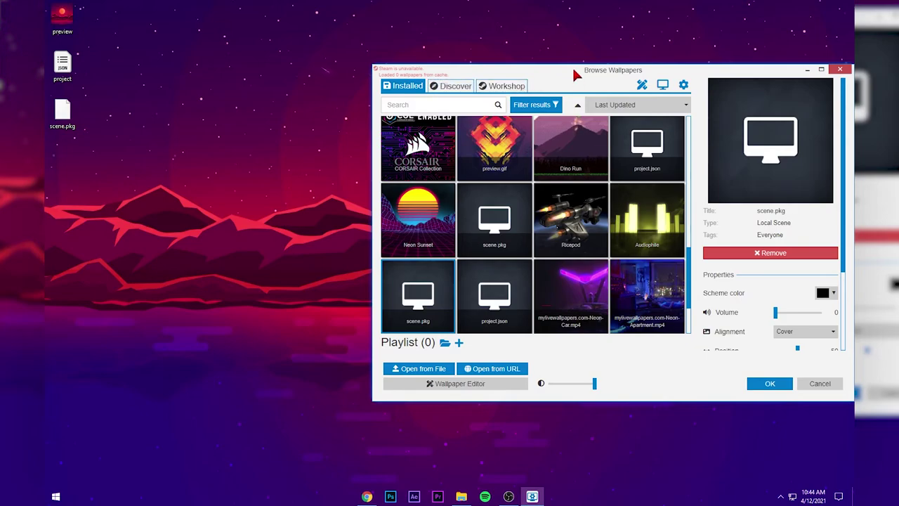
Drag the extracted project file from the desktop into Browse Wallpapers to import it.
{"action": "left_click_drag", "start_coordinate": [575, 73], "coordinate": [496, 65]}
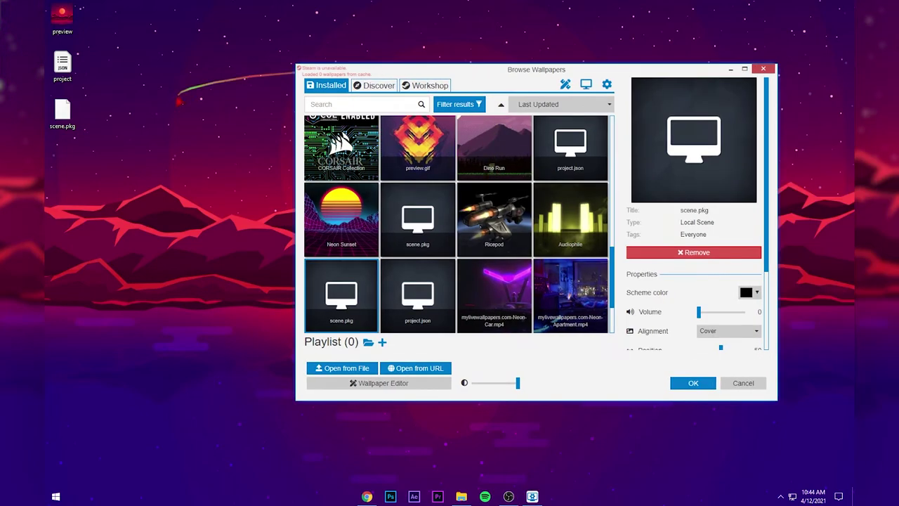
{"action": "left_click", "coordinate": [63, 67], "text": "ctrl"}
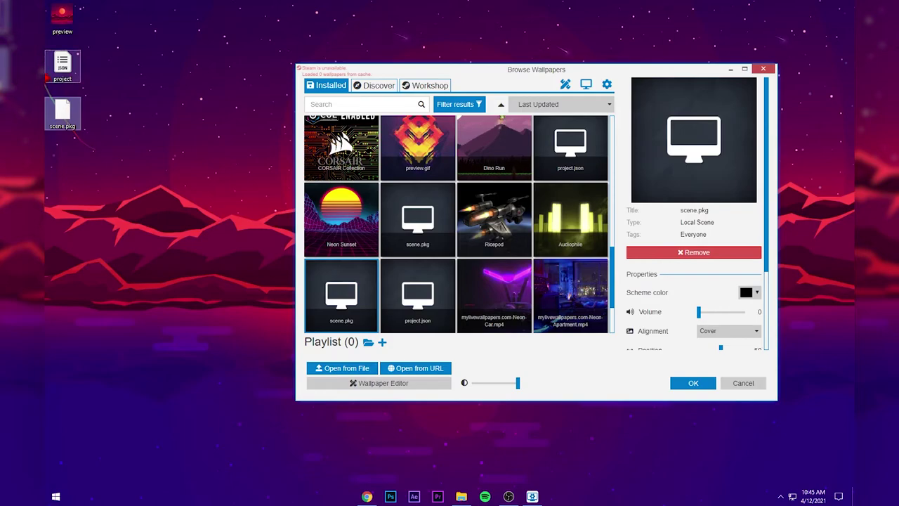
{"action": "left_click", "coordinate": [62, 76]}
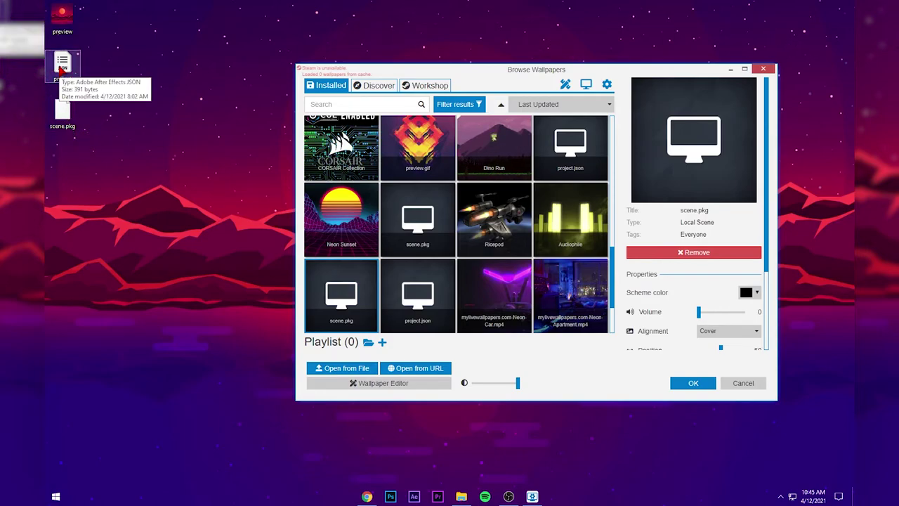
{"action": "left_click_drag", "start_coordinate": [62, 68], "coordinate": [373, 224]}
{"action": "left_click_drag", "start_coordinate": [447, 213], "coordinate": [422, 223]}
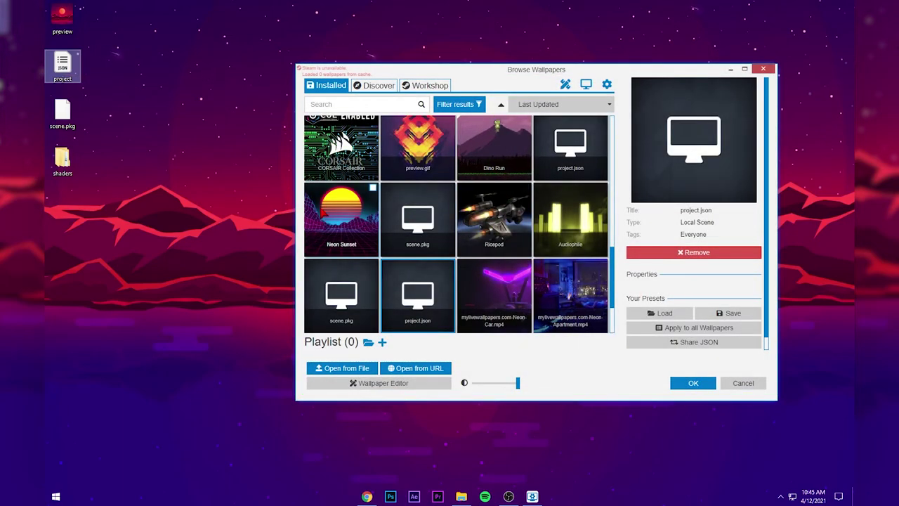
Select the imported scene.pkg Local Scene wallpaper and close the wallpaper browser with OK.
{"action": "scroll", "coordinate": [321, 213], "scroll_direction": "up", "scroll_amount": 5}
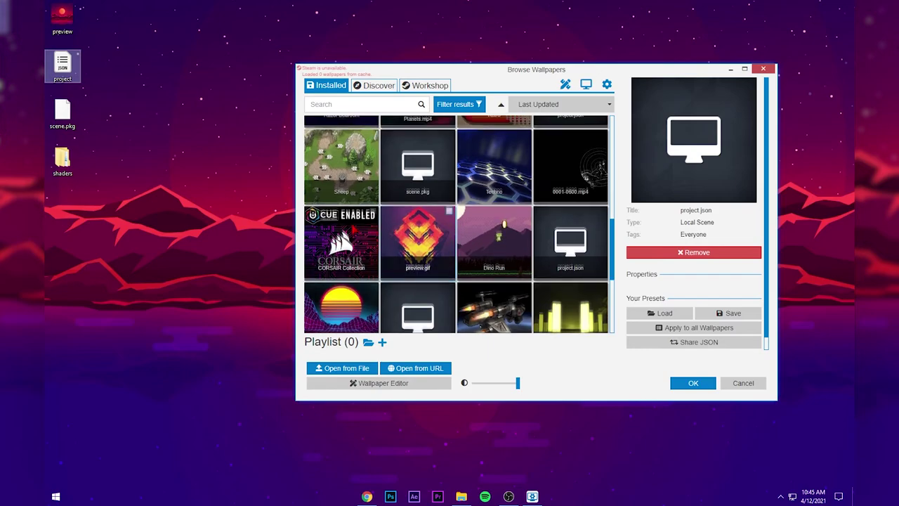
{"action": "scroll", "coordinate": [459, 225], "scroll_direction": "up", "scroll_amount": 5}
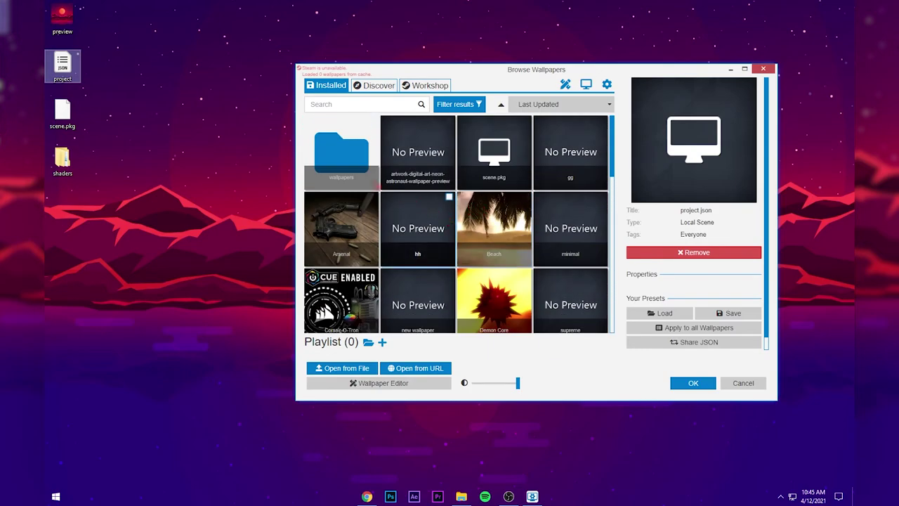
{"action": "left_click", "coordinate": [494, 205]}
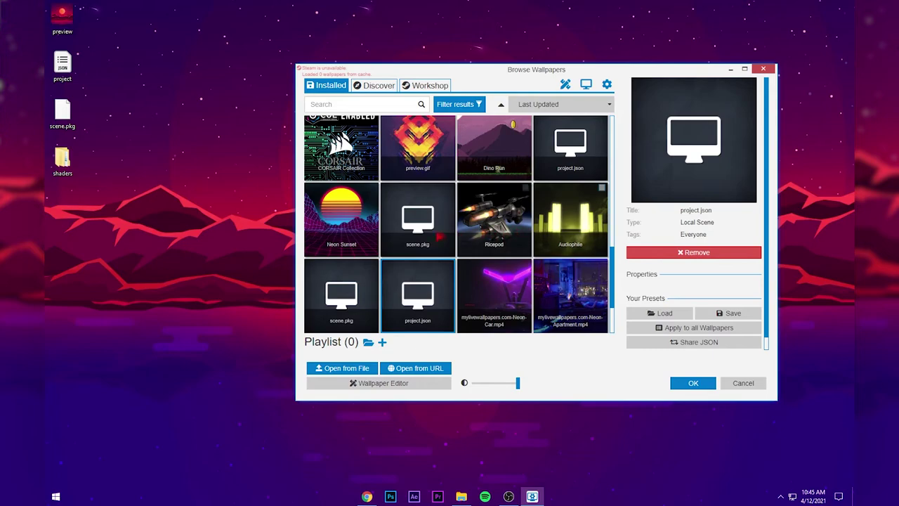
{"action": "scroll", "coordinate": [436, 251], "scroll_direction": "up", "scroll_amount": 10}
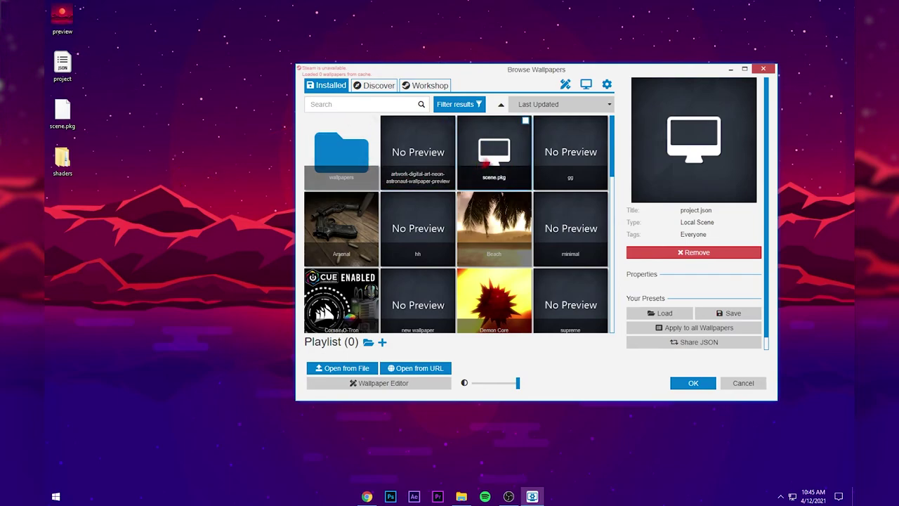
{"action": "left_click", "coordinate": [500, 160]}
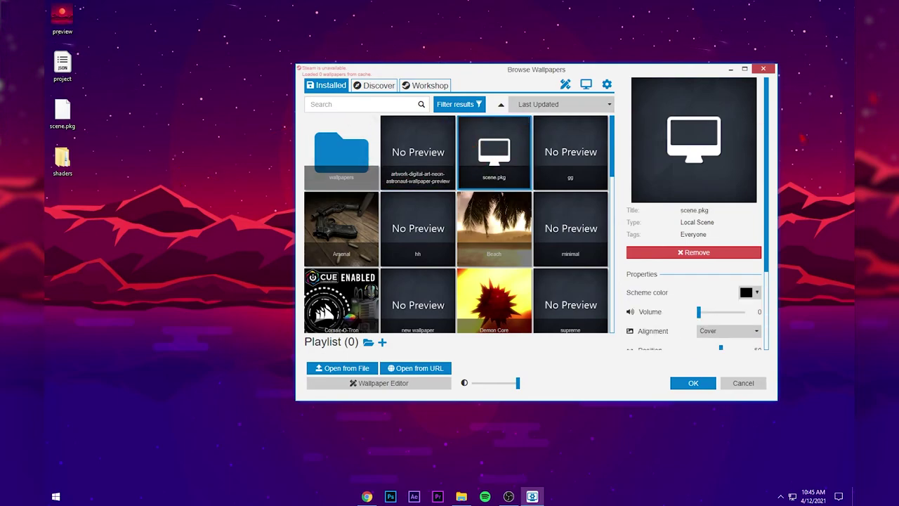
{"action": "scroll", "coordinate": [669, 276], "scroll_direction": "down", "scroll_amount": 1}
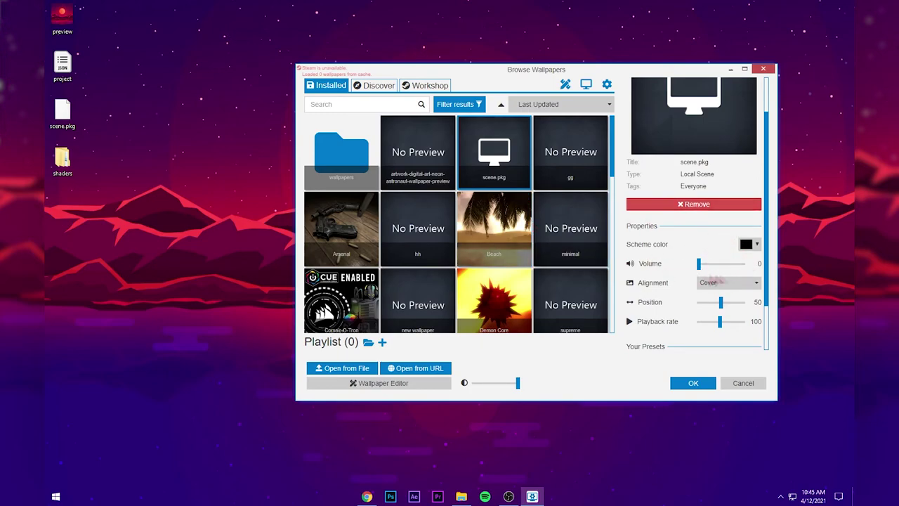
{"action": "left_click", "coordinate": [763, 69]}
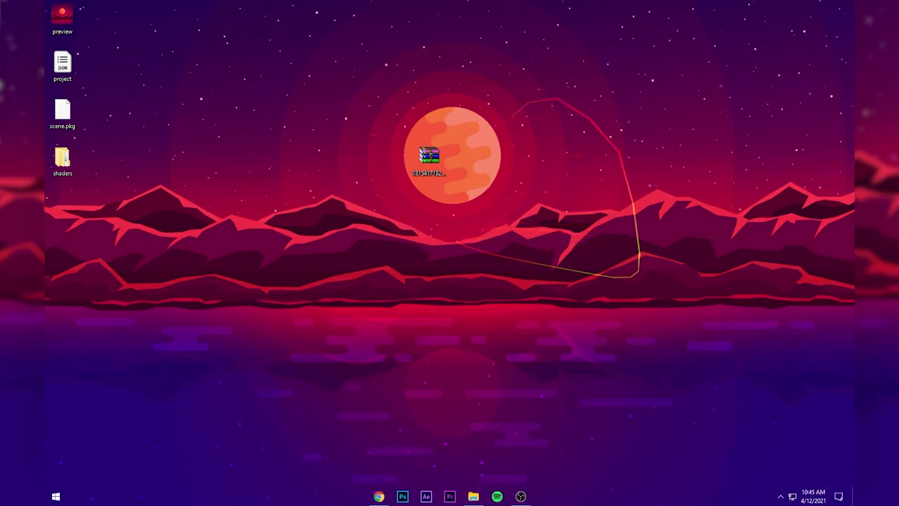
Move the archive and preview icons aside, select the project, scene.pkg and shaders icons, then hide all desktop icons.
{"action": "left_click_drag", "start_coordinate": [429, 158], "coordinate": [208, 158]}
{"action": "left_click_drag", "start_coordinate": [62, 13], "coordinate": [223, 111]}
{"action": "left_click_drag", "start_coordinate": [94, 198], "coordinate": [44, 43]}
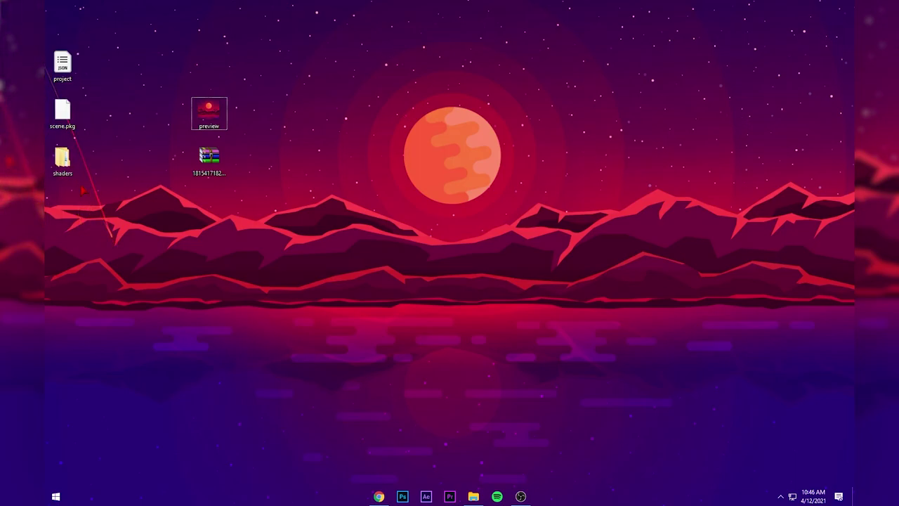
{"action": "double_click", "coordinate": [133, 209]}
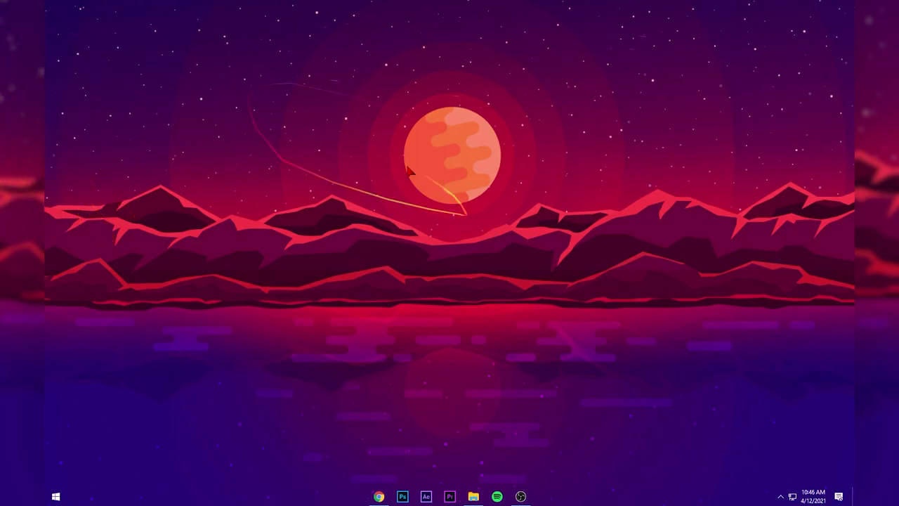